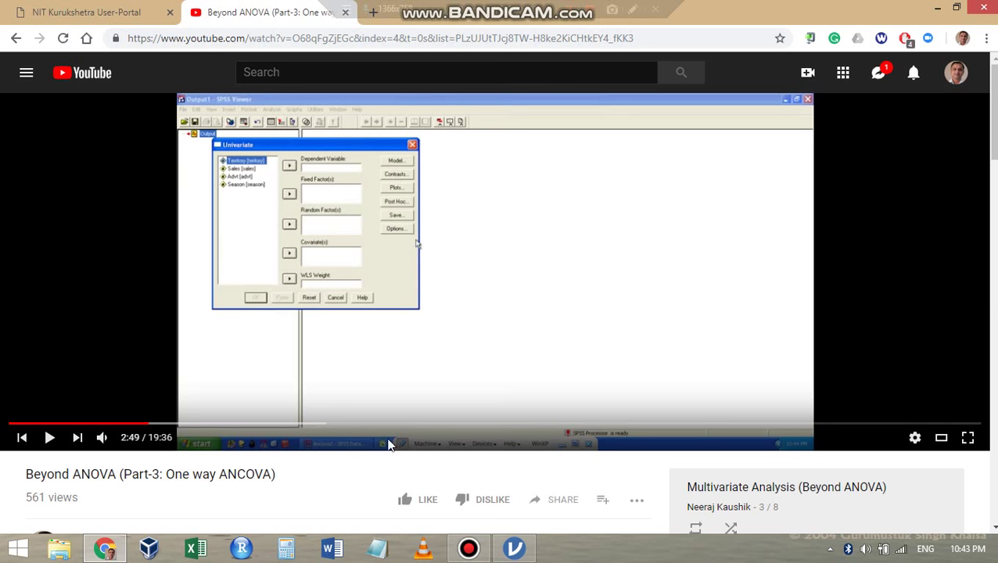
Step: Switch to jamovi and look through the TERITORY, SALES, ADVT and SEASON data
left_click(514, 548)
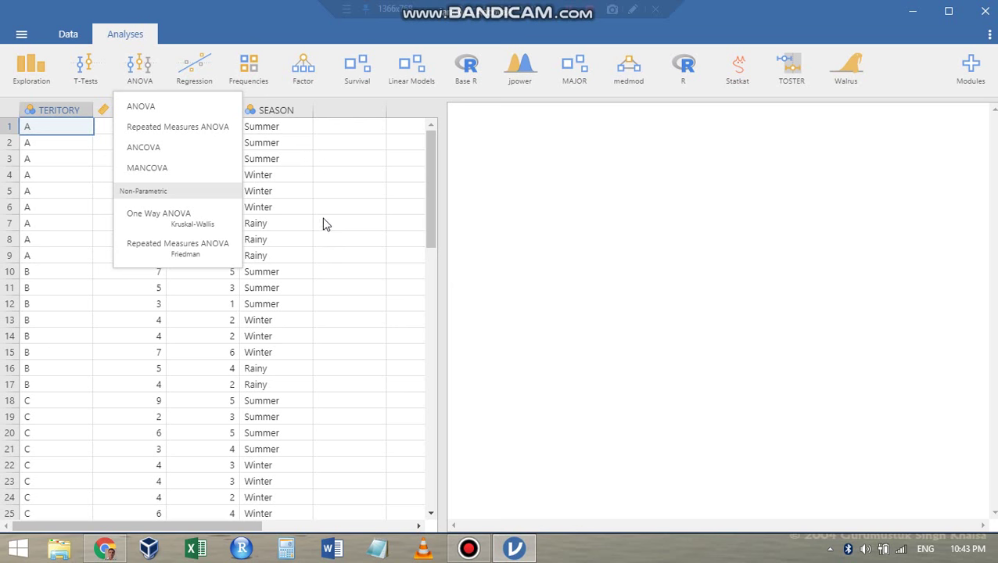
left_click(325, 221)
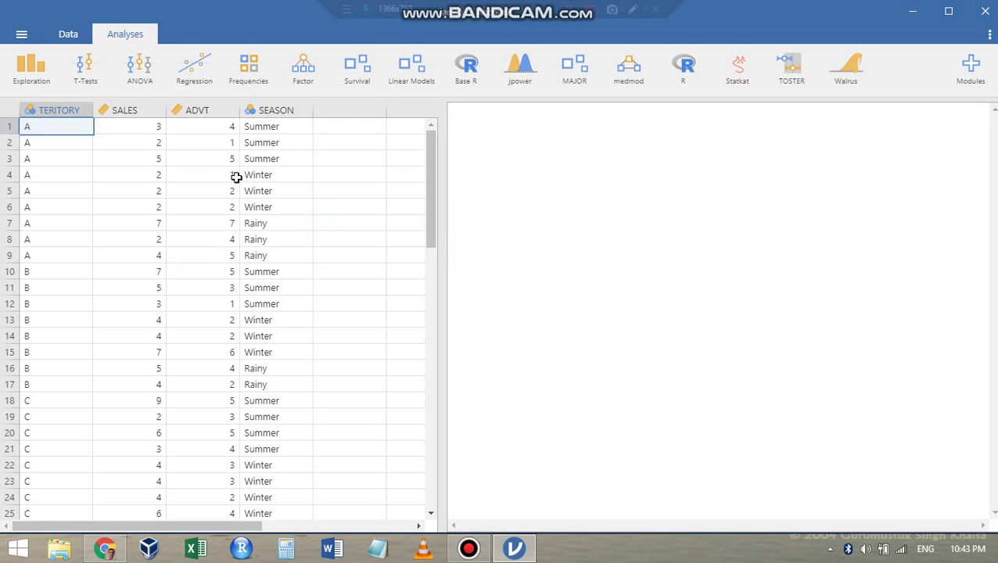
left_click(131, 127)
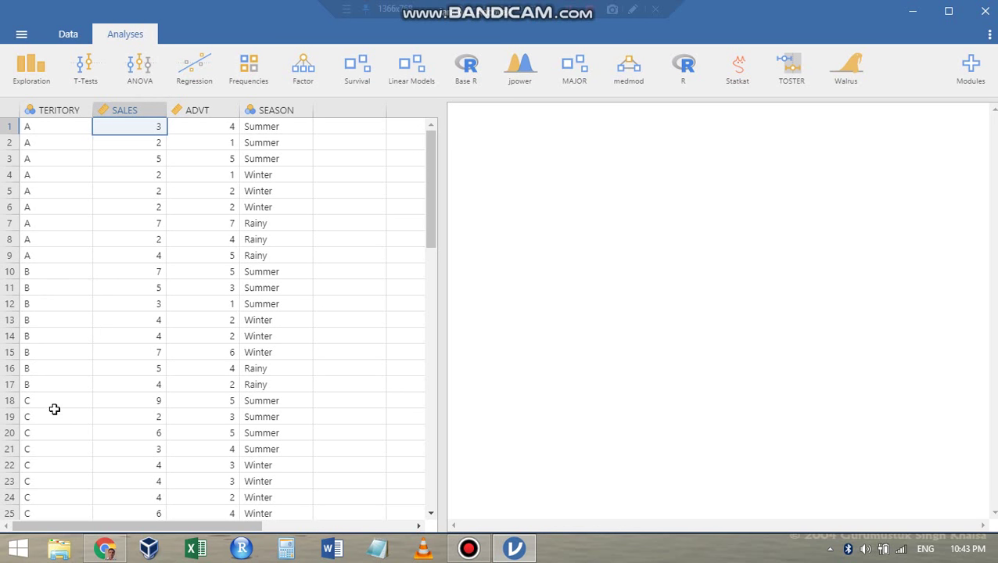
scroll(53, 408, "down", 3)
scroll(54, 407, "up", 3)
Step: Run an ANOVA with SALES as the dependent variable and TERITORY as the fixed factor
left_click(140, 69)
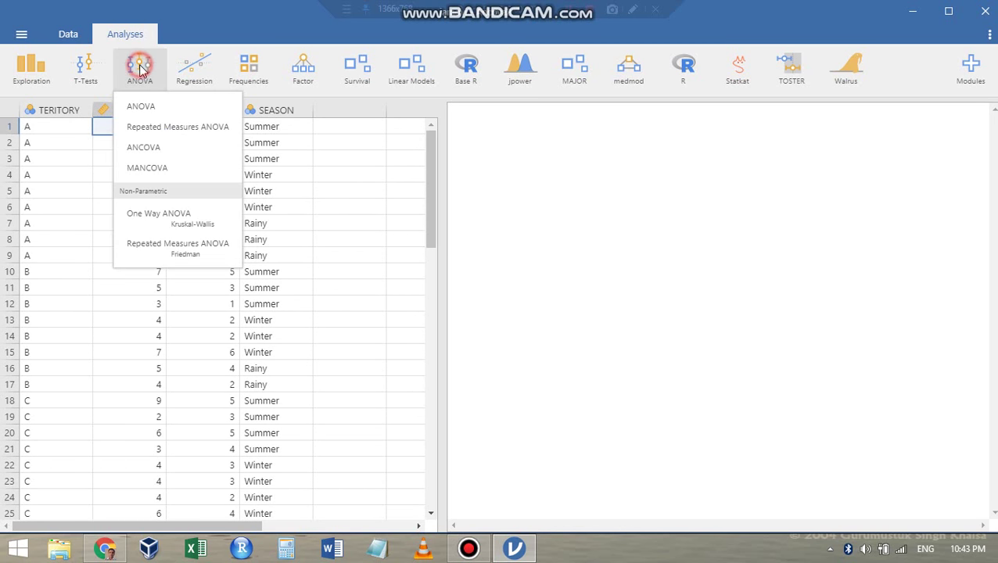
left_click(160, 111)
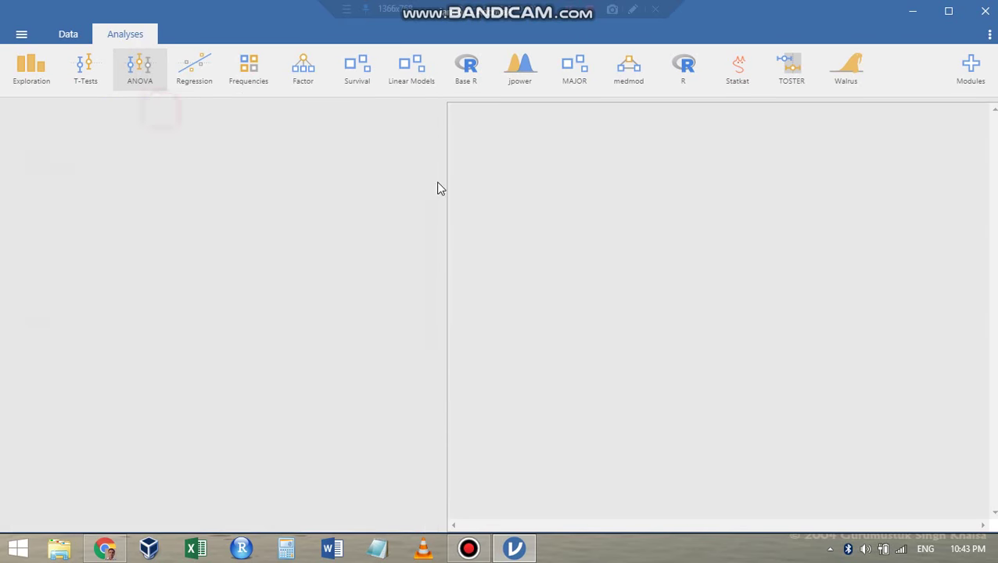
left_click(47, 187)
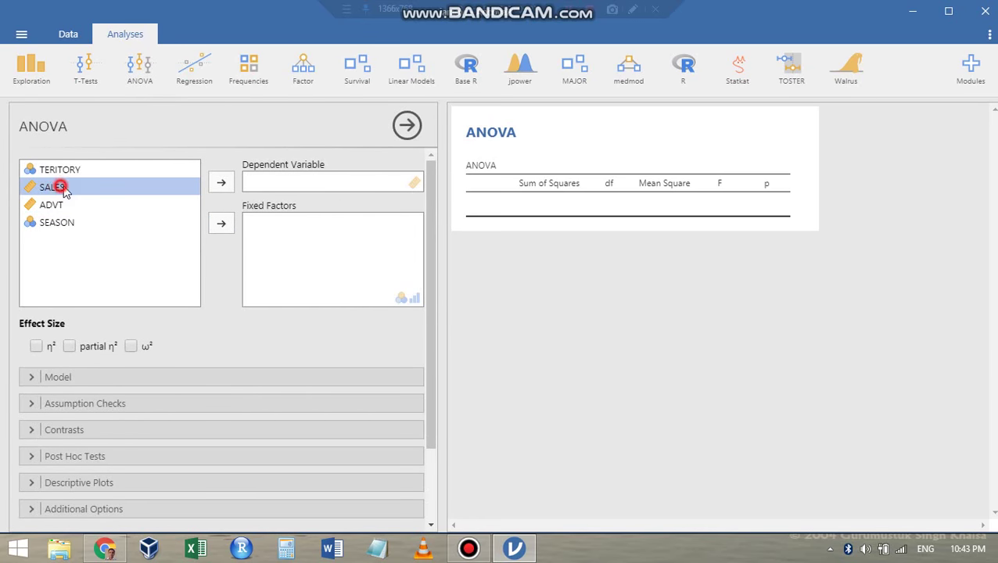
left_click(221, 182)
left_click(64, 168)
left_click(222, 224)
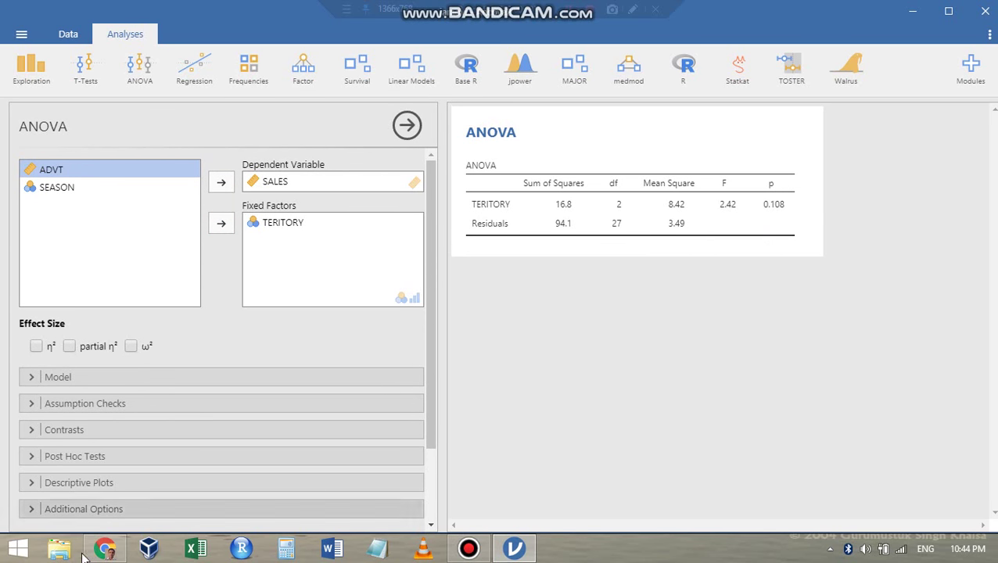
Step: Add descriptive statistics to the ANOVA output
left_click(31, 509)
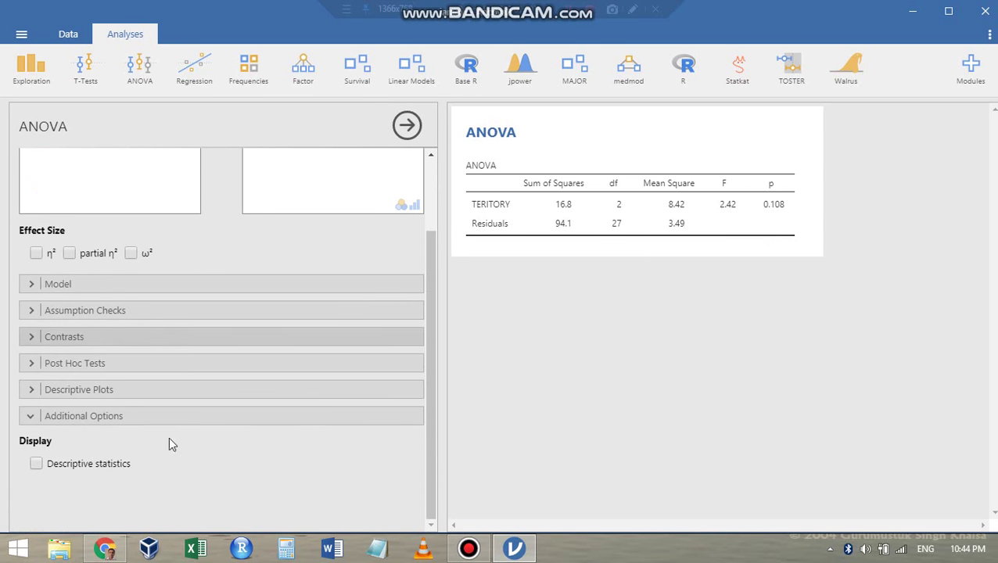
left_click(36, 463)
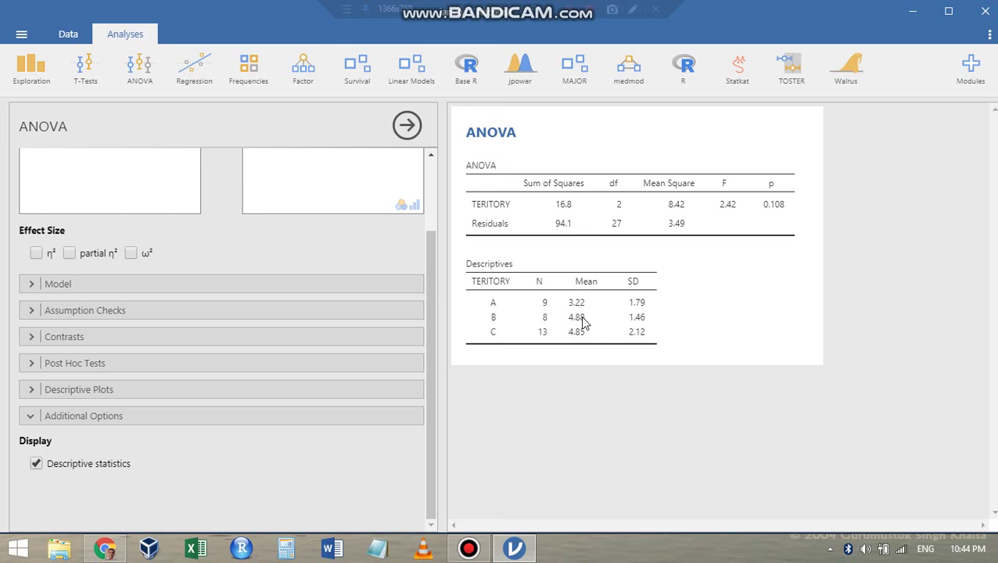
scroll(357, 292, "up", 3)
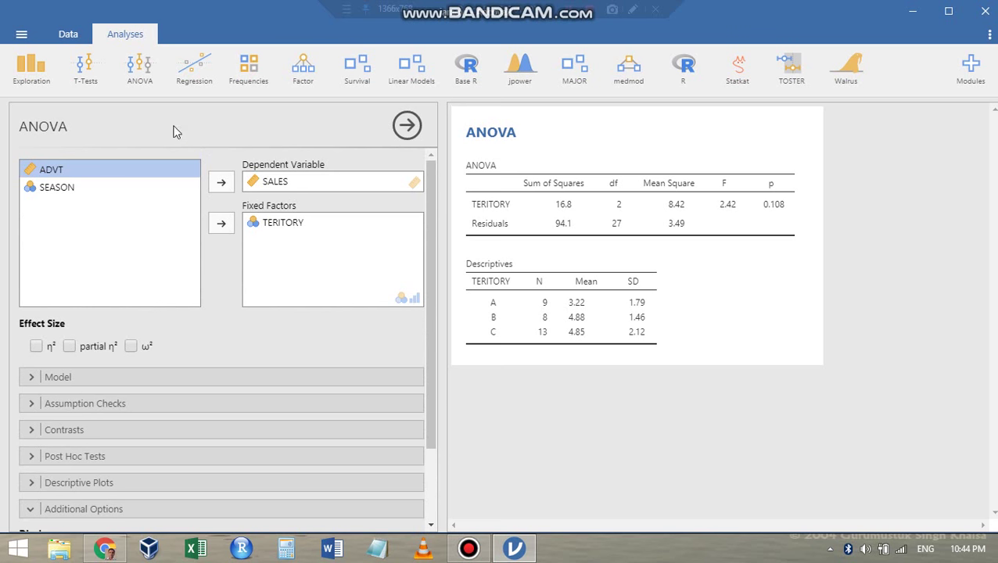
Step: Create a correlation matrix for SALES and ADVT
left_click(196, 69)
left_click(229, 107)
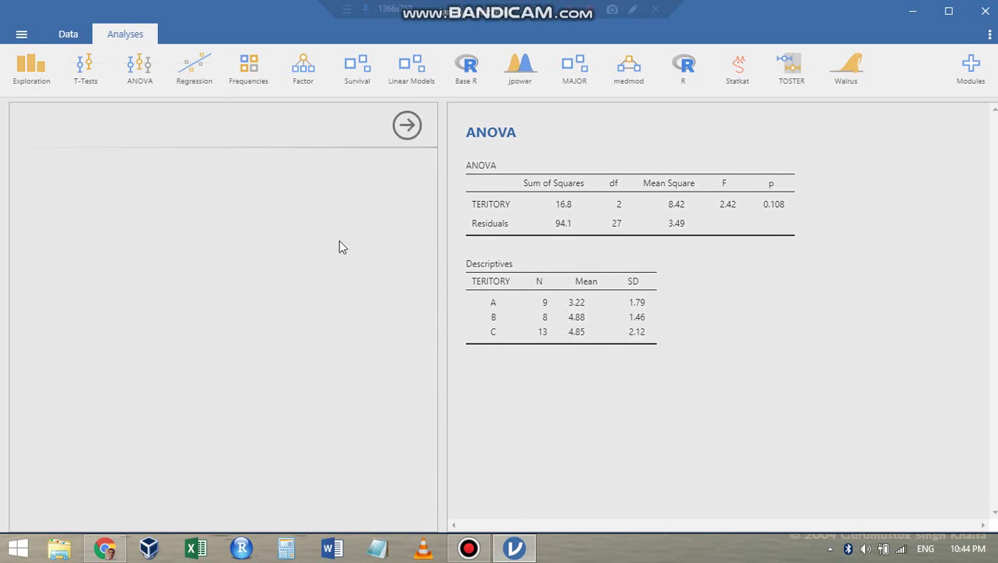
left_click(55, 169)
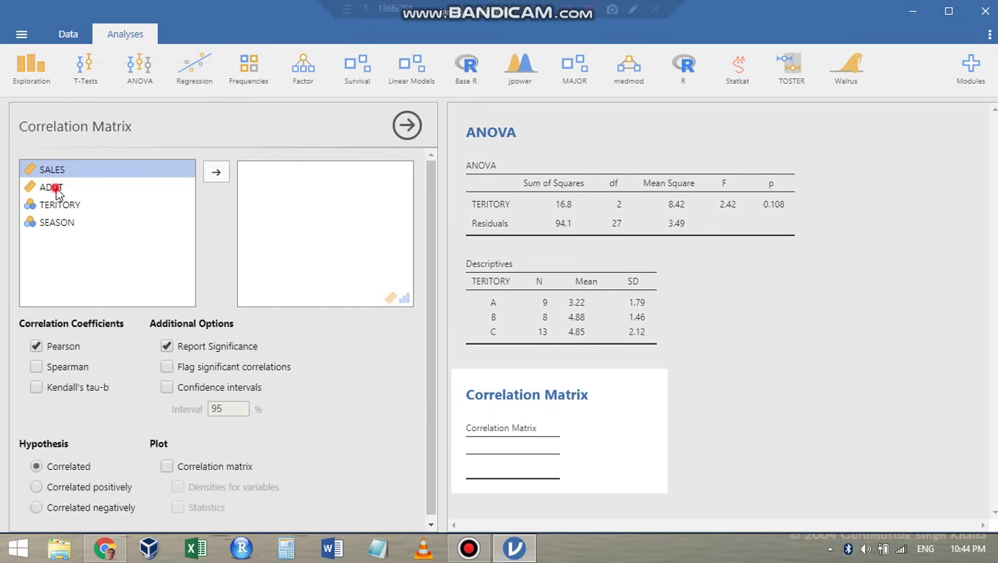
left_click(55, 187, "shift")
left_click(216, 172)
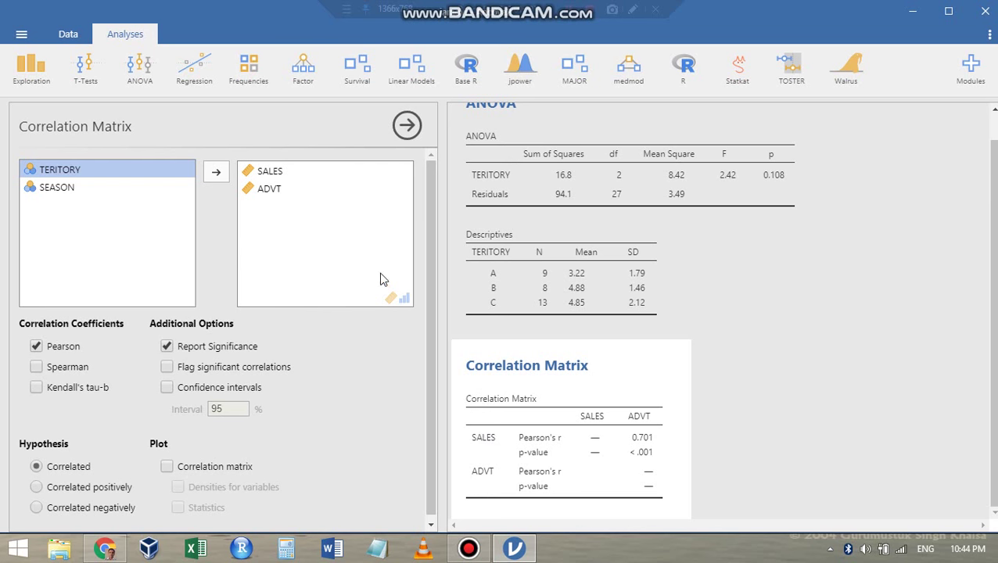
Step: Set up an ANCOVA with SALES as the dependent variable and TERITORY as the fixed factor
left_click(140, 69)
left_click(160, 154)
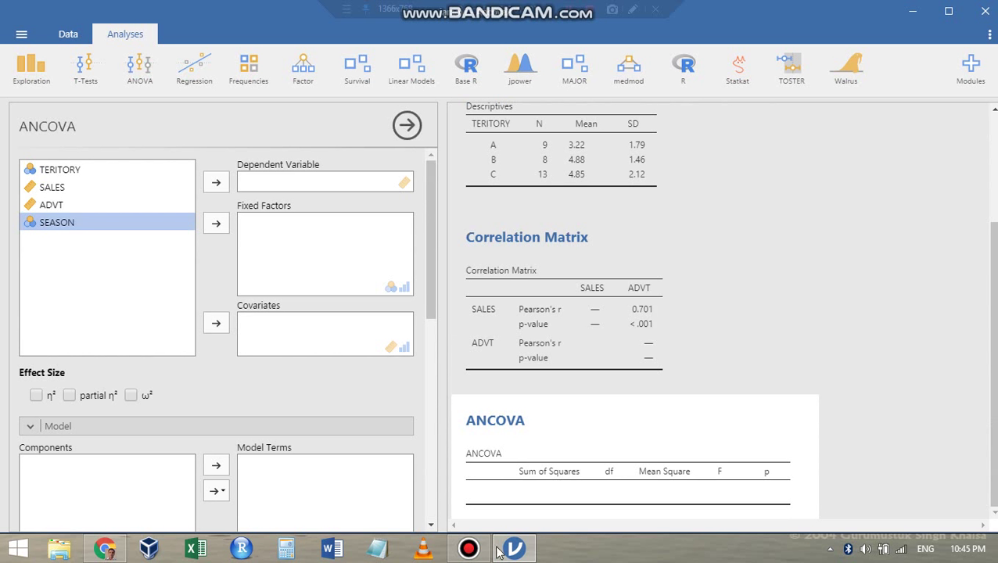
left_click(105, 548)
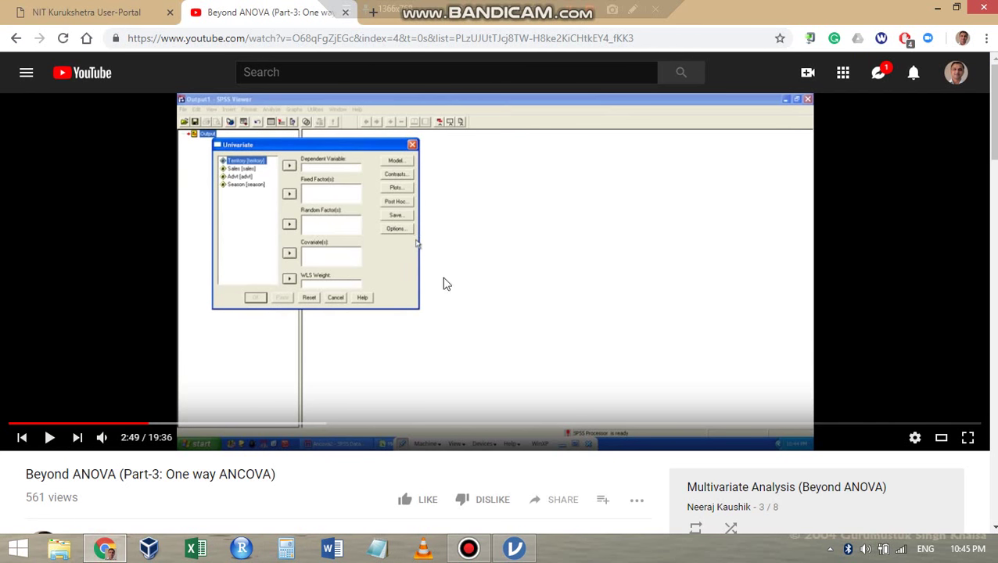
left_click(514, 548)
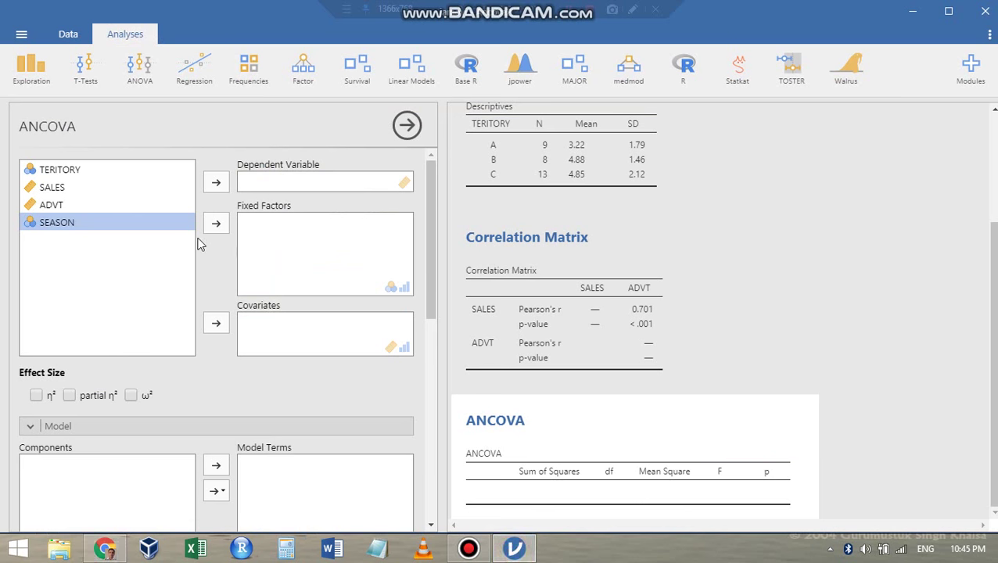
left_click(44, 189)
left_click(216, 182)
left_click(82, 169)
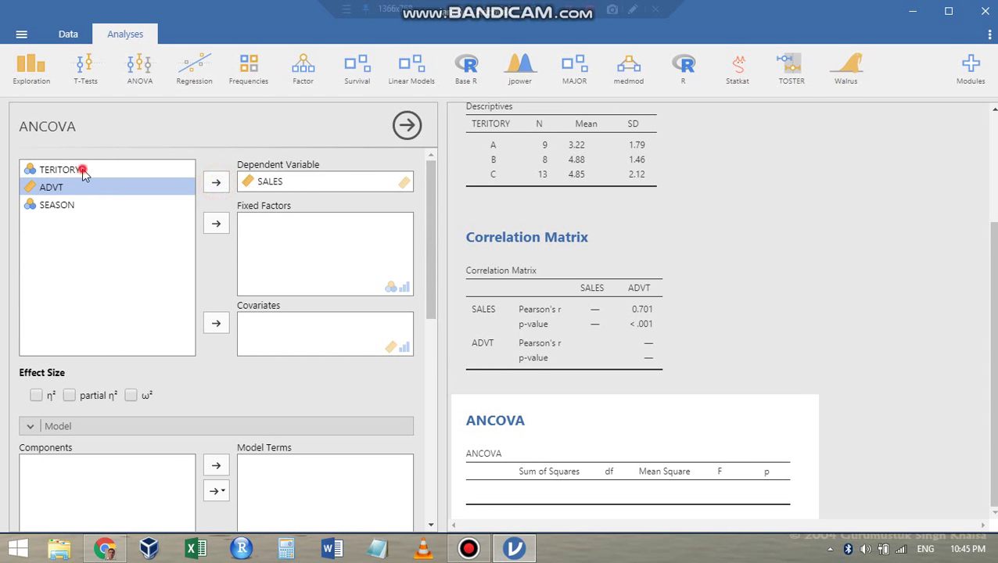
left_click(215, 225)
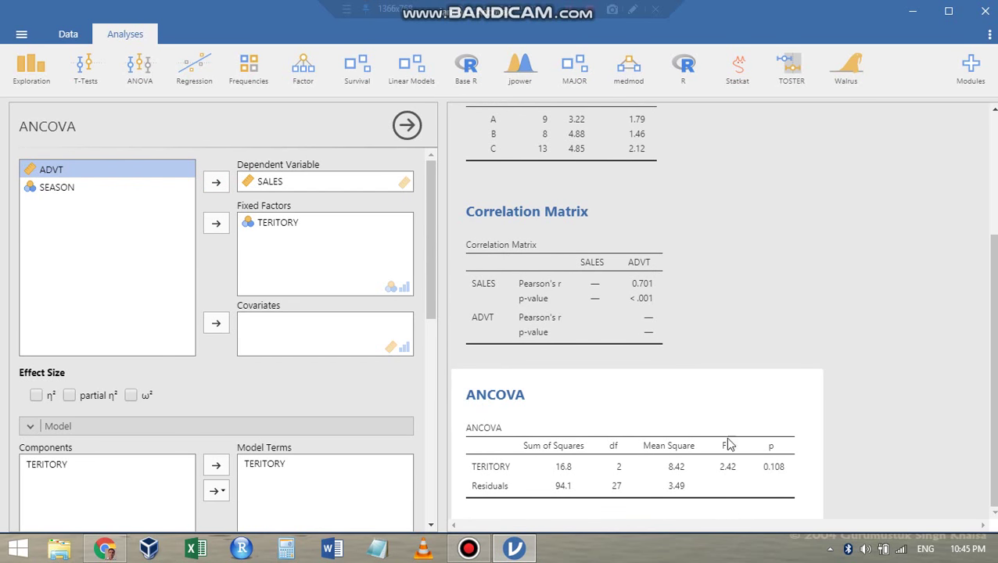
Step: Compare the ANCOVA table with the earlier ANOVA table and add ADVT as the covariate
scroll(709, 341, "up", 3)
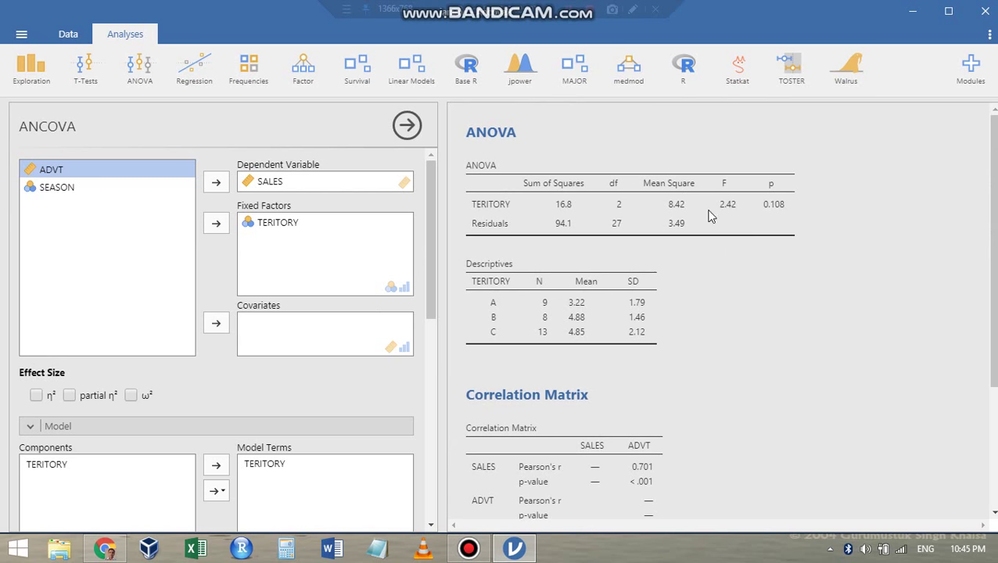
scroll(770, 312, "down", 3)
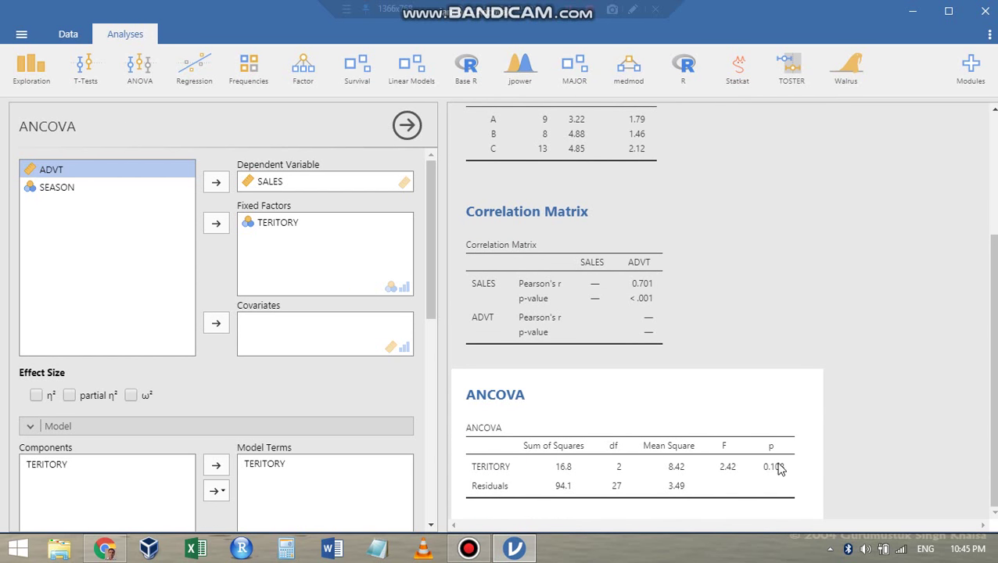
left_click(62, 168)
left_click(216, 323)
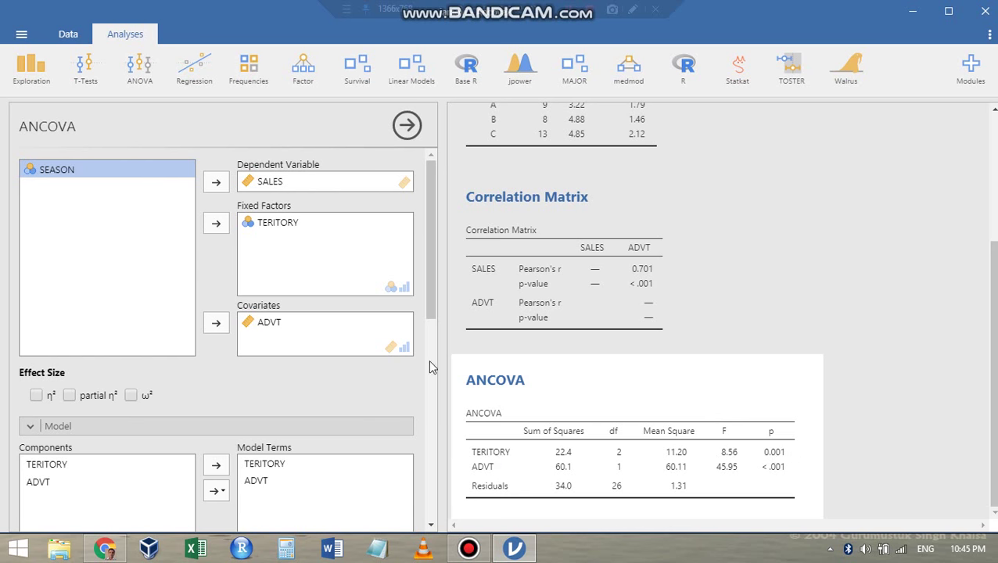
Step: Add the interaction of TERITORY and ADVT to the ANCOVA model terms
scroll(351, 362, "down", 3)
left_click(54, 245)
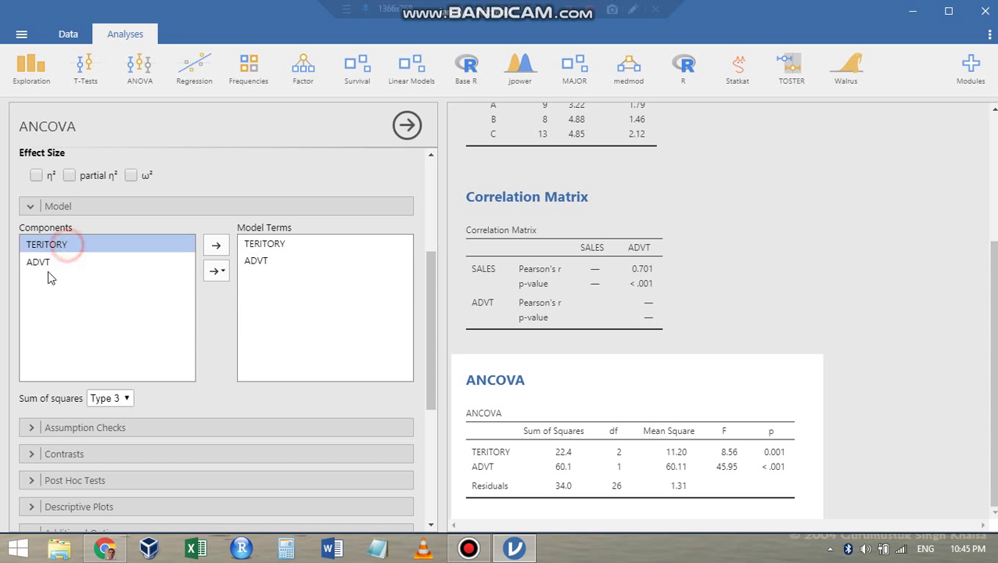
left_click(38, 264, "shift")
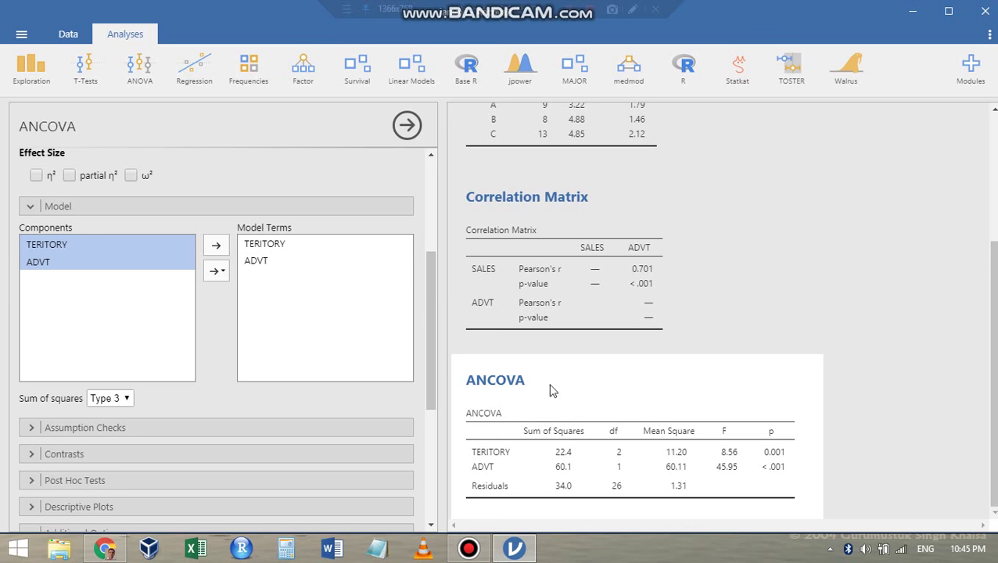
left_click(219, 274)
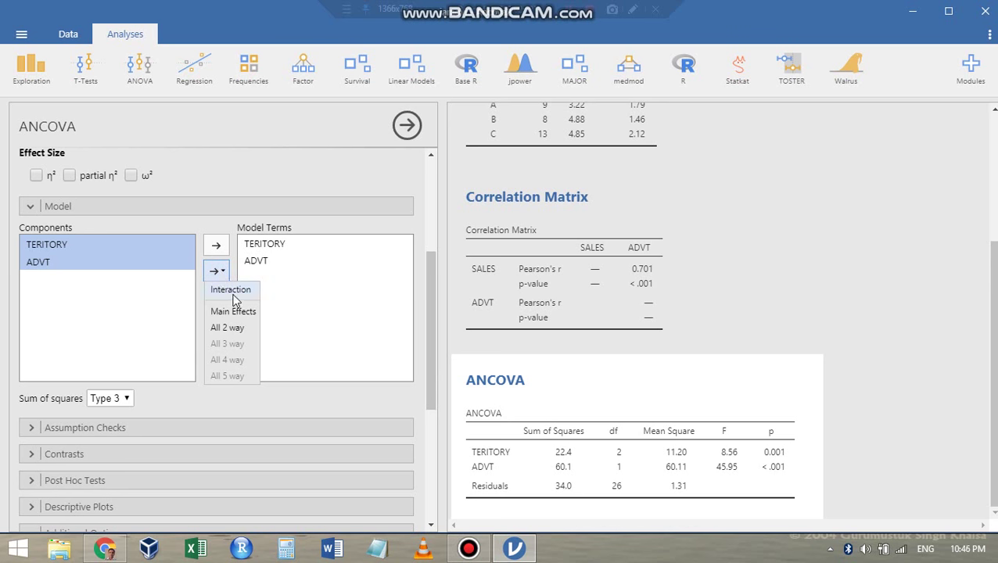
left_click(233, 295)
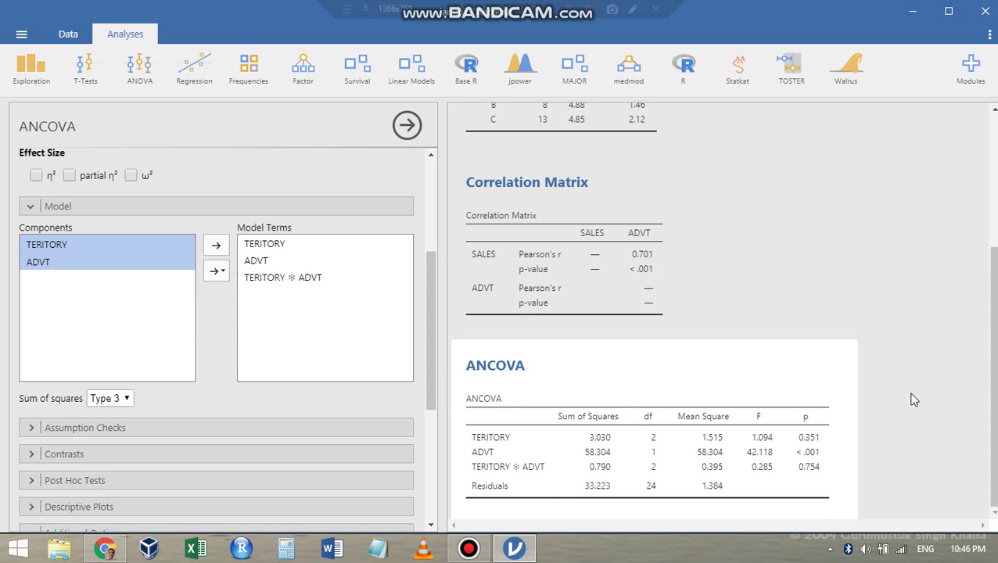
left_click(30, 207)
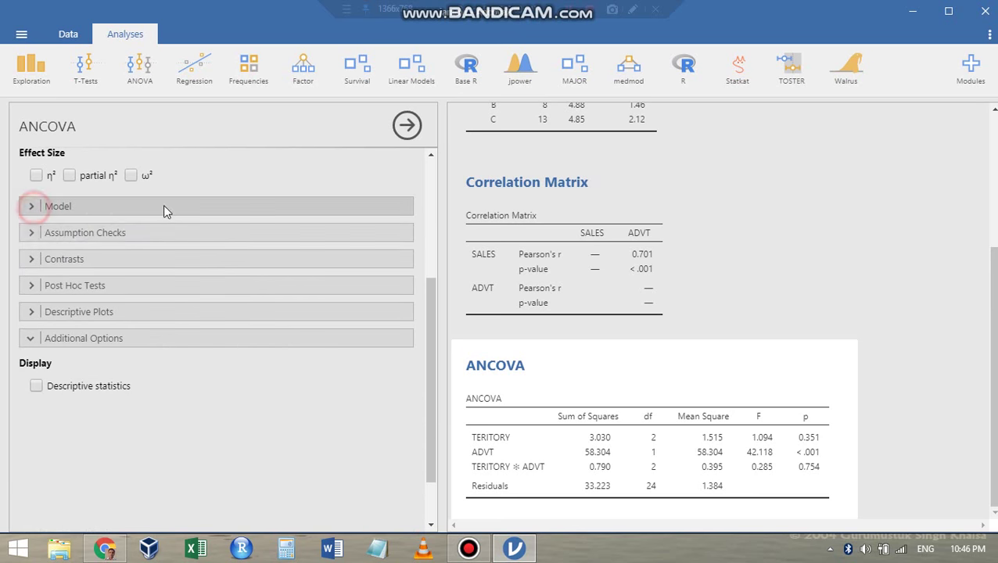
Step: Enable the homogeneity tests among the ANCOVA's assumption checks
left_click(29, 232)
left_click(25, 255)
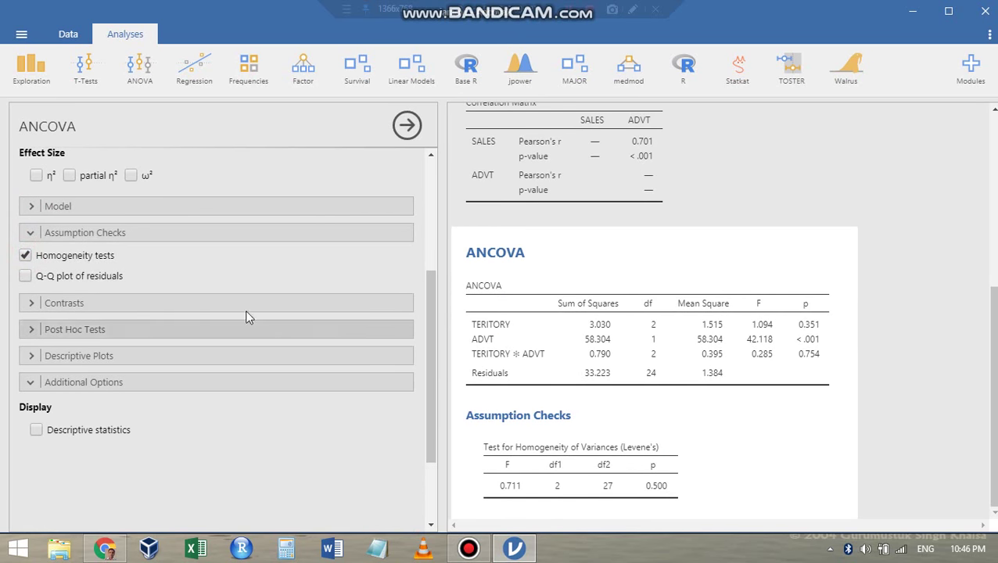
left_click(30, 233)
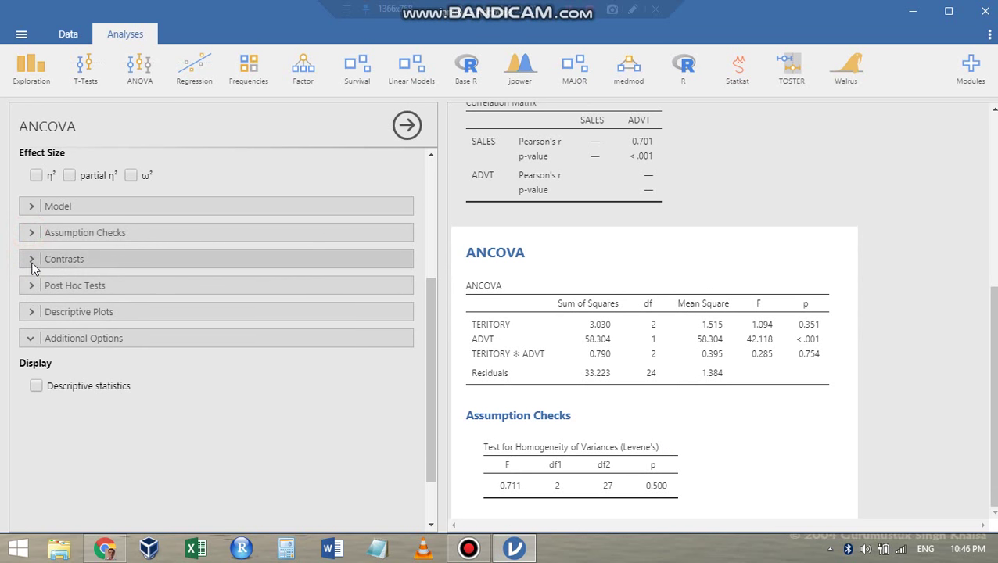
Step: Add post hoc tests for TERITORY to the ANCOVA and review the correction options, keeping Tukey
left_click(31, 285)
left_click(45, 311)
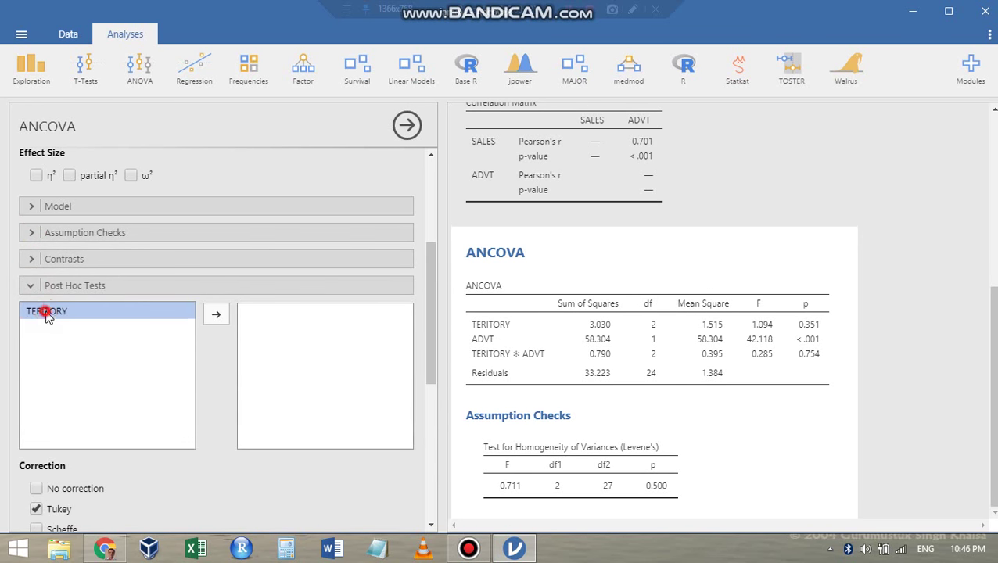
left_click(216, 315)
left_click(30, 285)
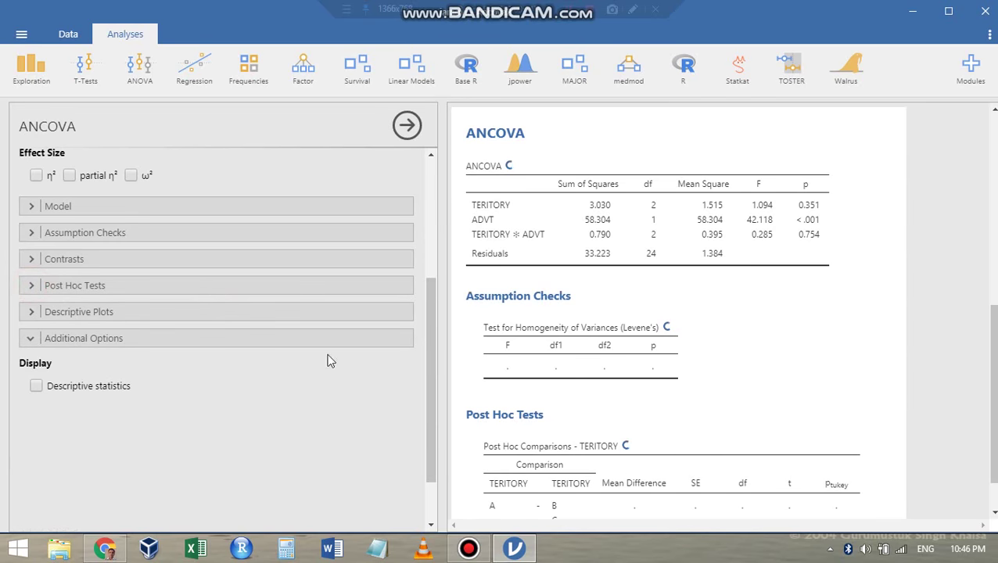
left_click(31, 286)
scroll(156, 443, "down", 4)
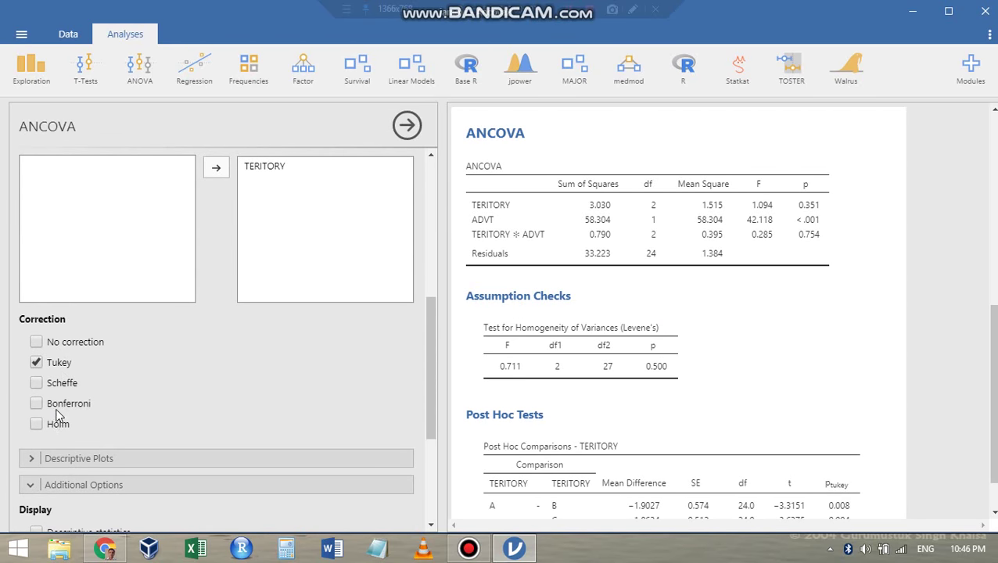
scroll(47, 391, "up", 3)
left_click(30, 358)
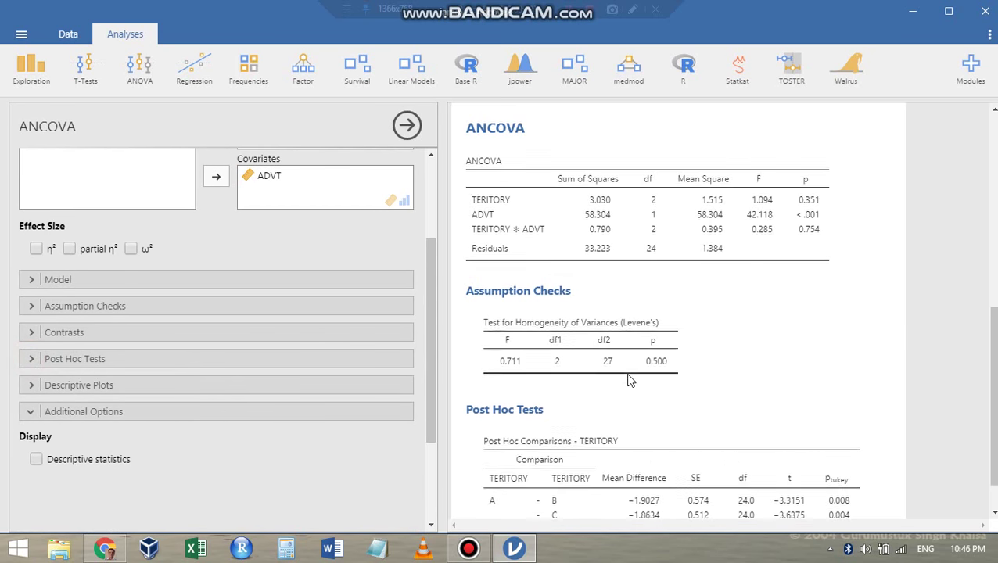
Step: Review the post hoc comparisons and add descriptive statistics to the ANCOVA output
scroll(625, 378, "down", 2)
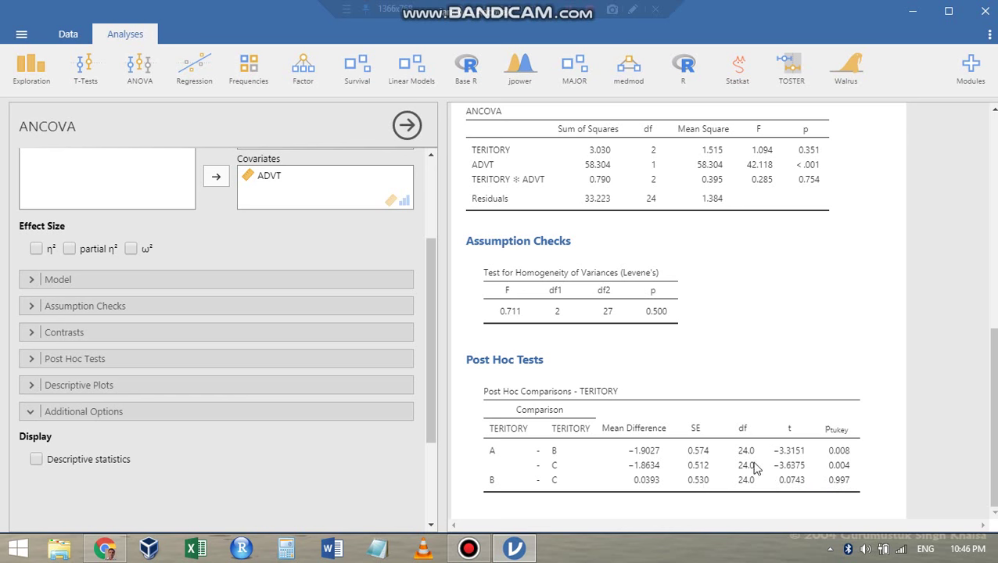
left_click(36, 459)
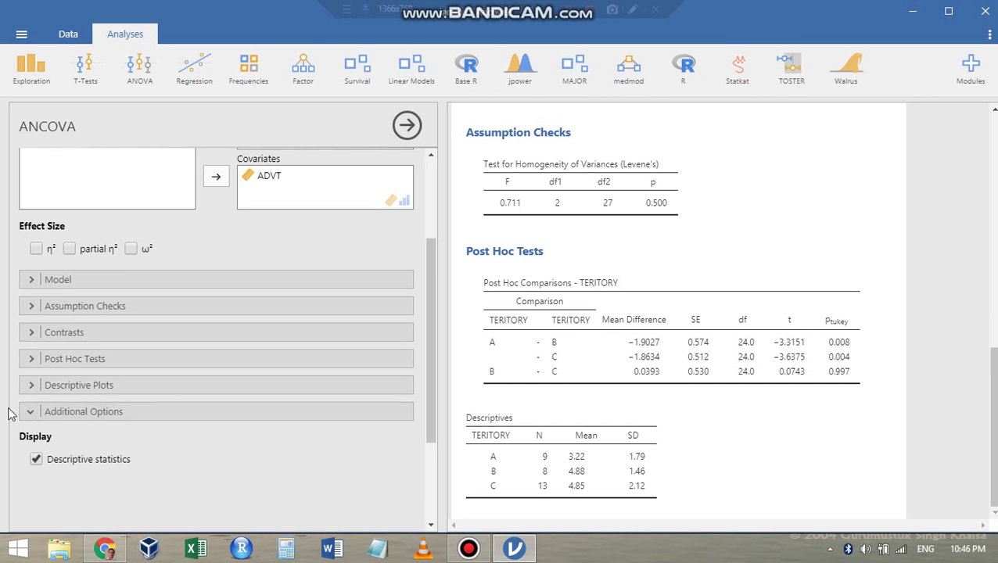
left_click(35, 413)
Step: Add a descriptive plot to the ANCOVA with TERITORY on the horizontal axis and view it in the output
left_click(31, 385)
left_click(55, 412)
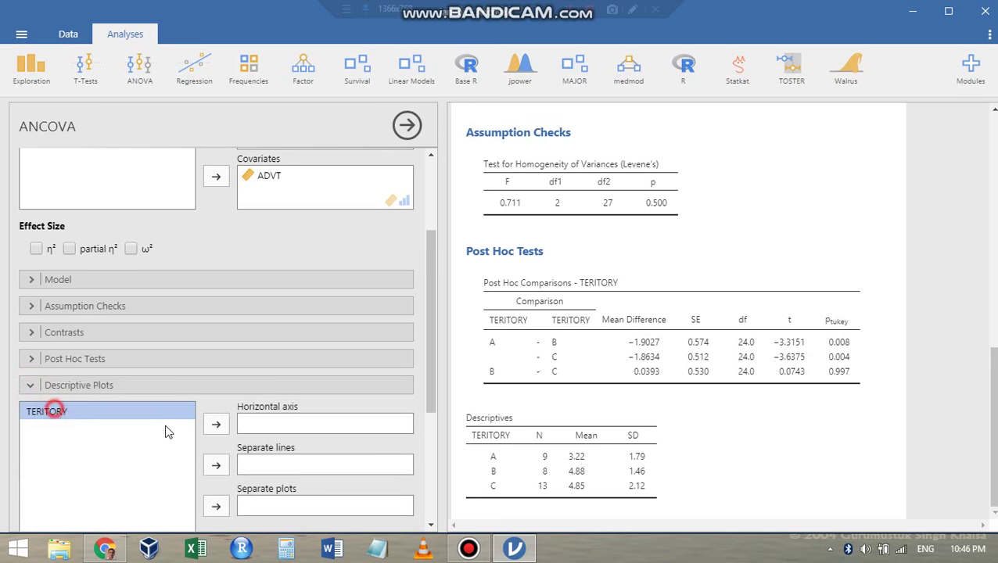
left_click(217, 427)
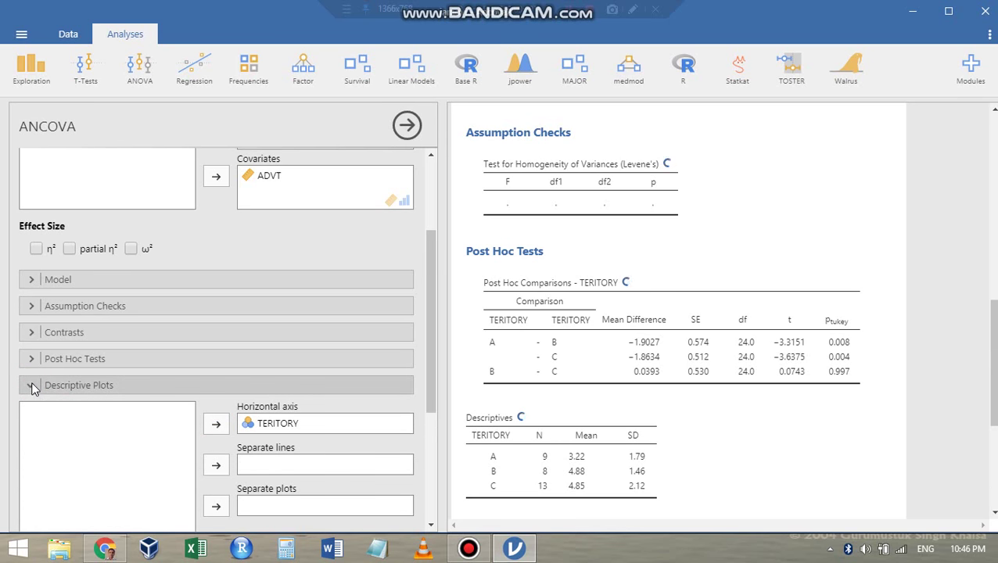
scroll(98, 424, "down", 3)
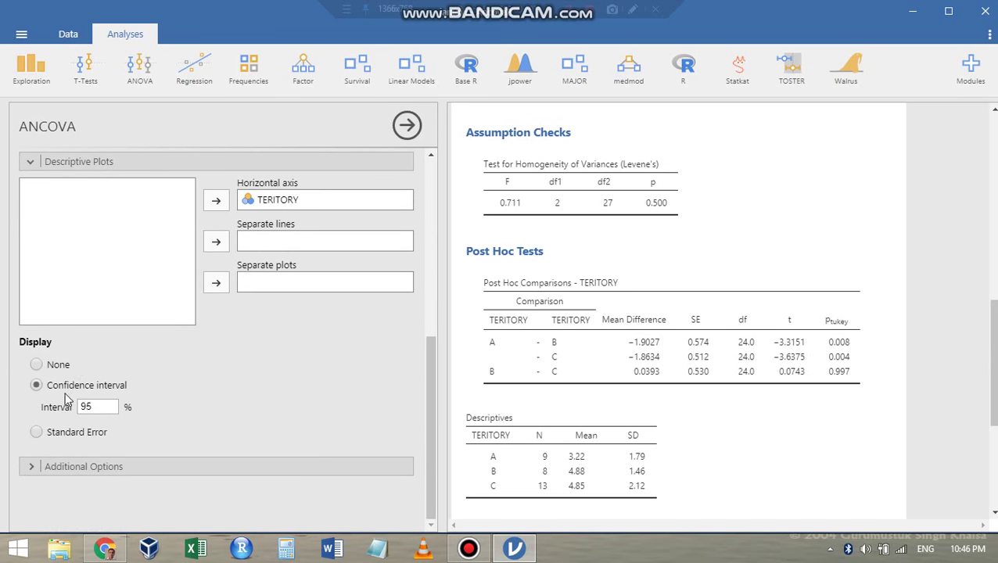
scroll(747, 354, "down", 3)
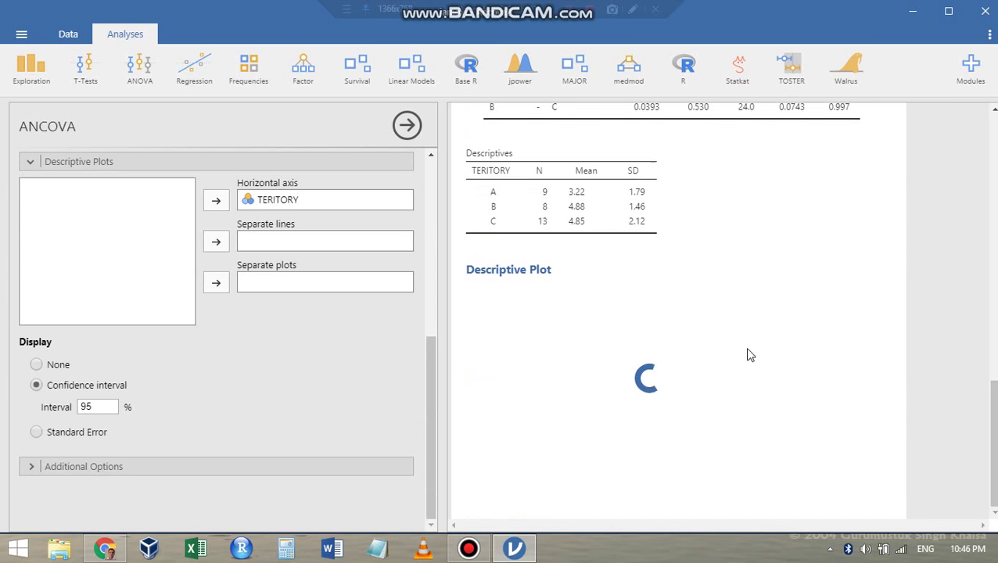
Step: Compare the descriptive plot without error bars and with standard error bars, finishing with the 95% confidence interval display
left_click(55, 365)
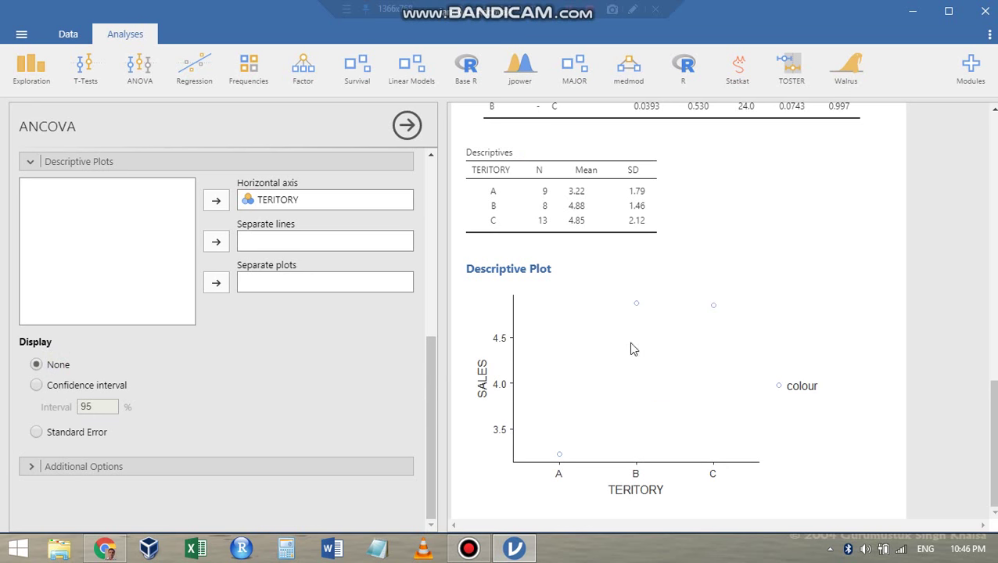
left_click(49, 431)
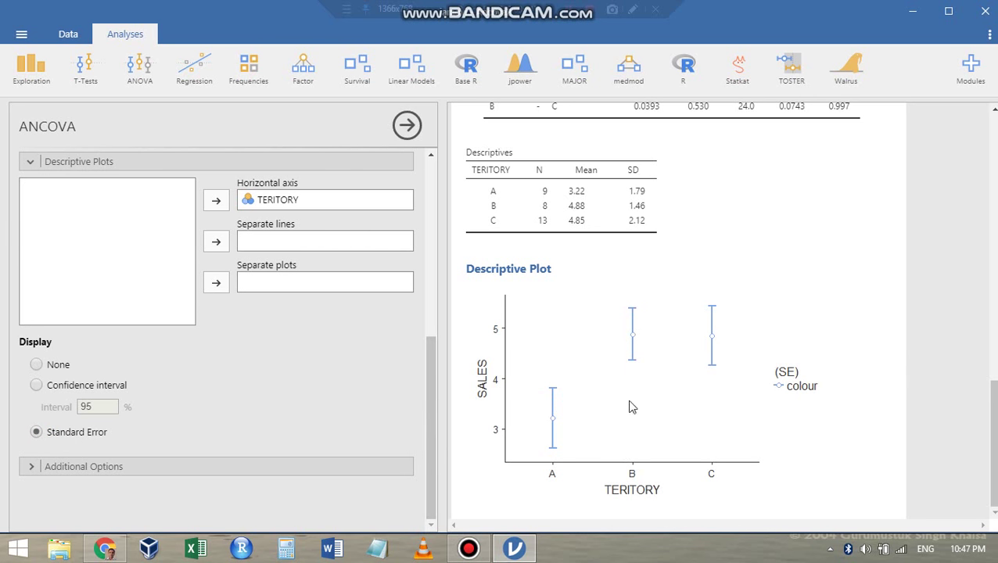
left_click(85, 388)
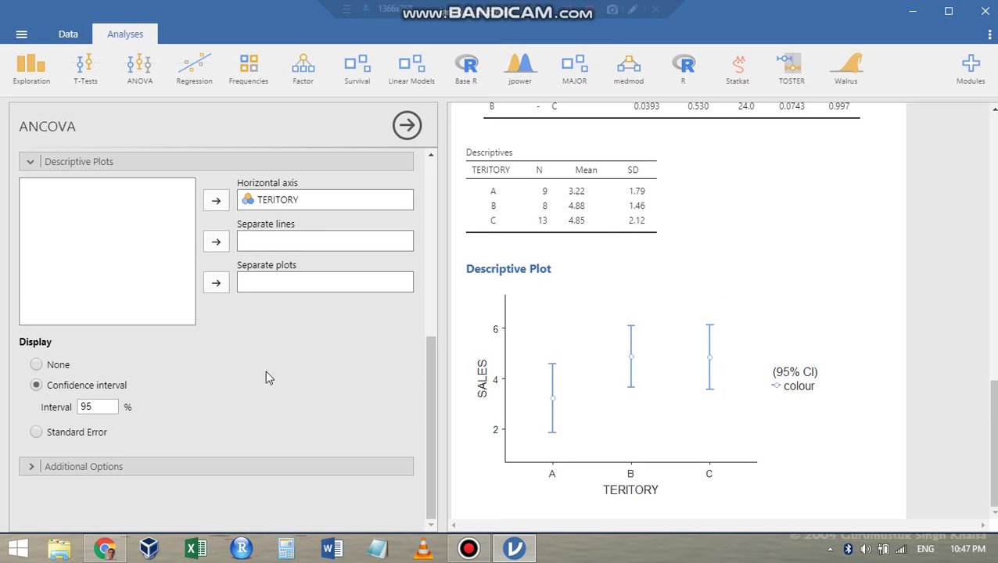
scroll(66, 355, "up", 1)
scroll(31, 258, "up", 1)
left_click(26, 232)
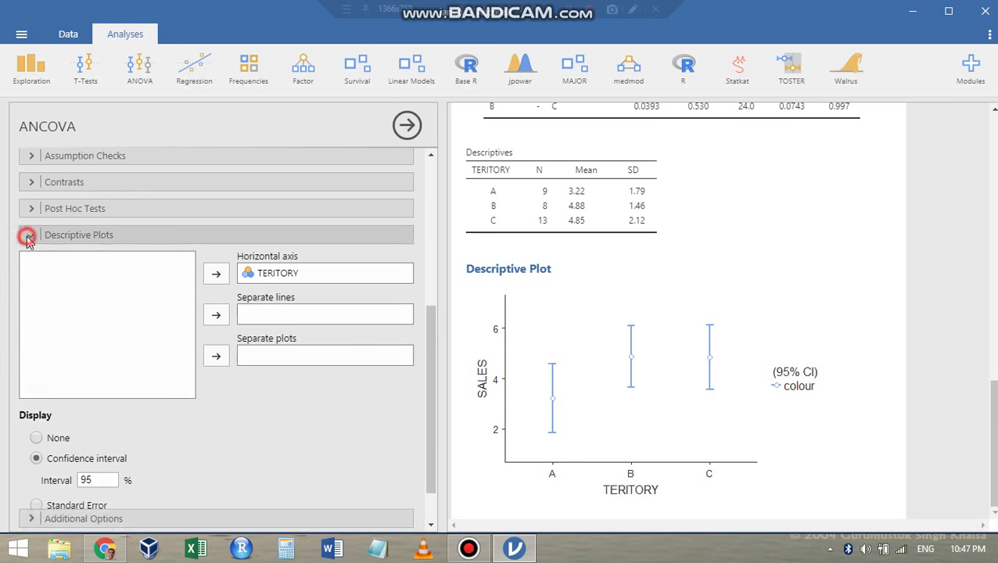
Step: Review the ANCOVA results table and open the list of available ANOVA analyses
scroll(201, 300, "up", 5)
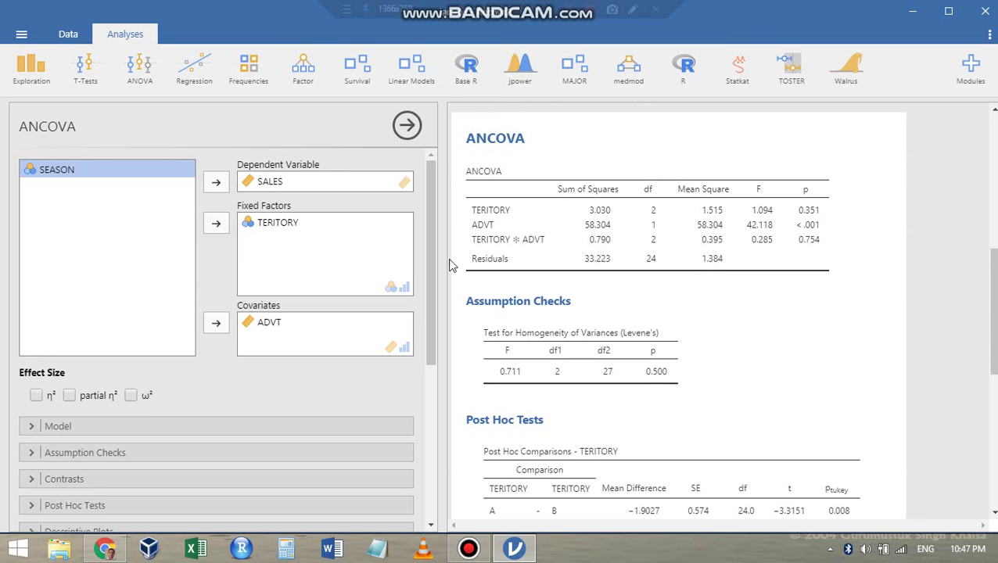
left_click(155, 84)
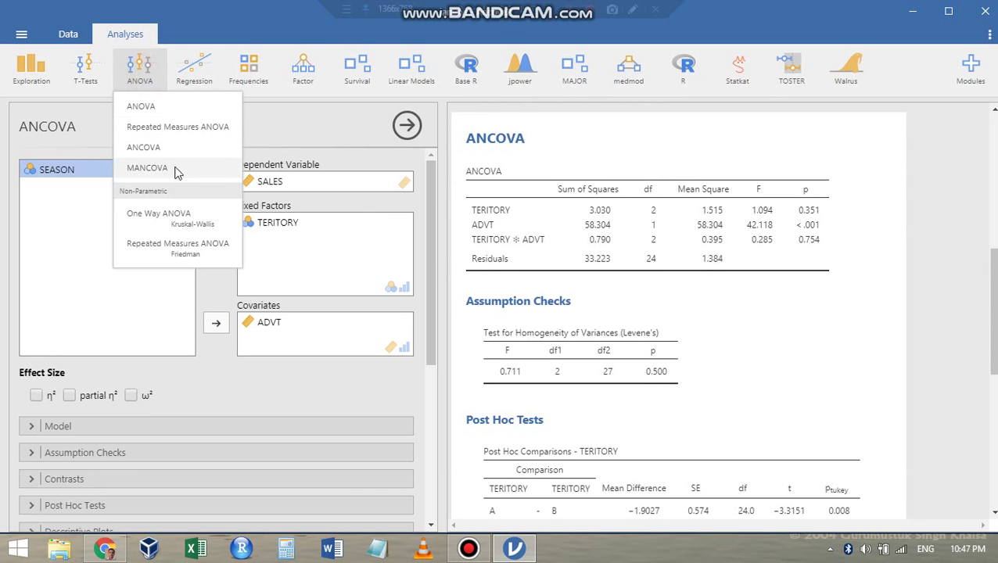